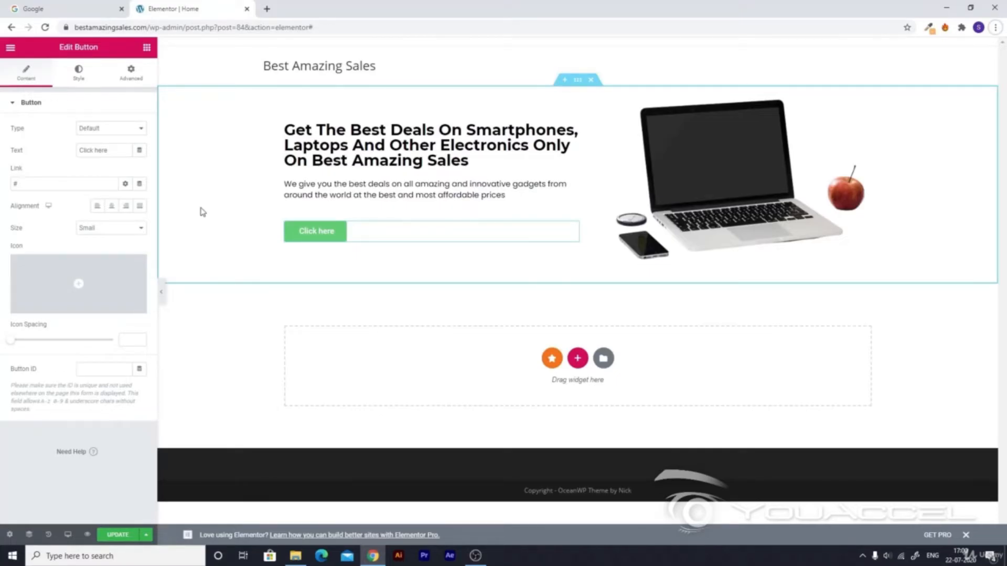
Set the Click here button's Alignment to Center in the Content tab.
left_click(111, 206)
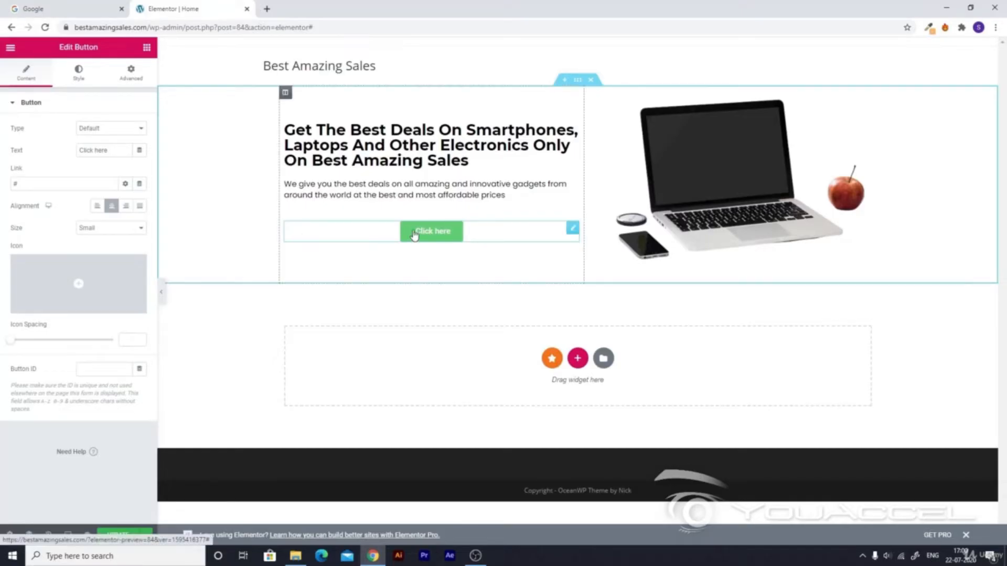
Replace the button label 'Click here' with 'Shop Now', leaving the button centre-aligned.
left_click_drag(115, 153, 68, 149)
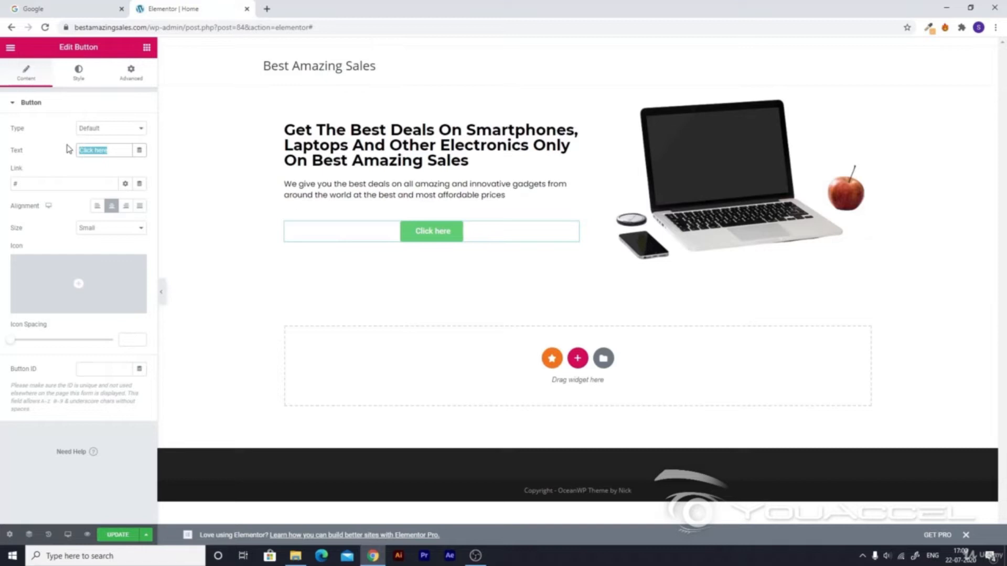
type("Shop")
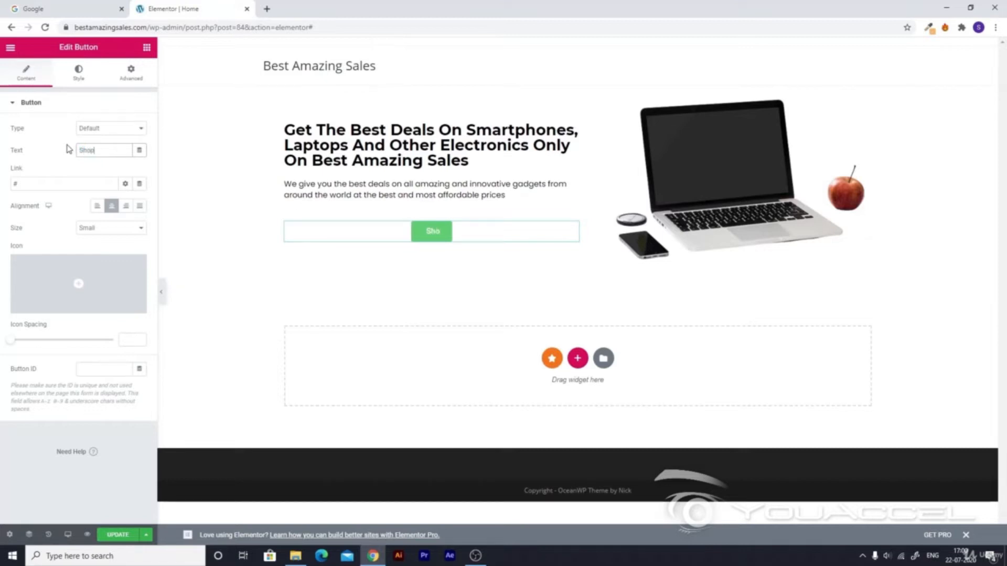
type(" N")
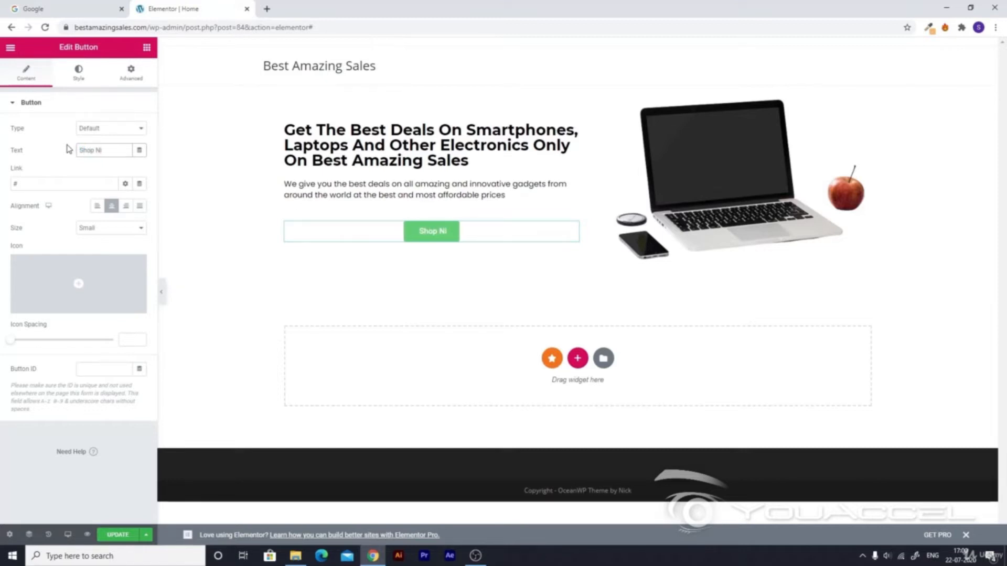
type("ow")
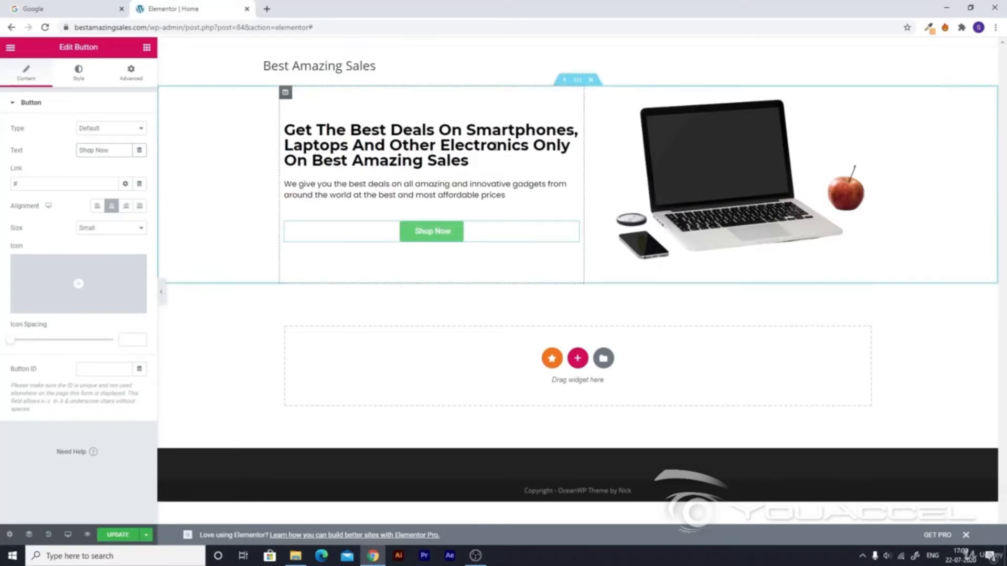
left_click(100, 207)
left_click(108, 206)
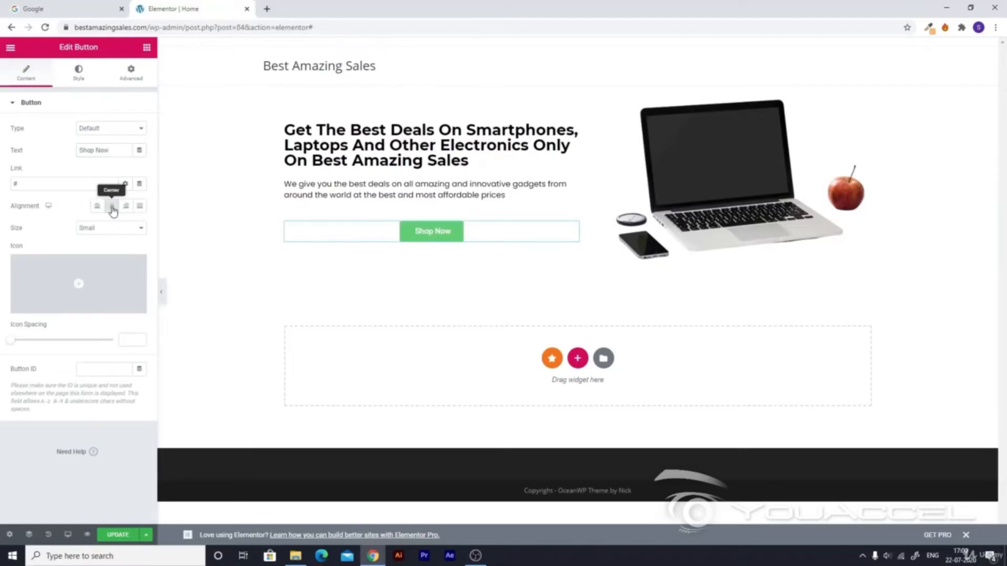
Insert the Shopping cart icon from the Icon Library before the Shop Now text.
mouse_move(68, 295)
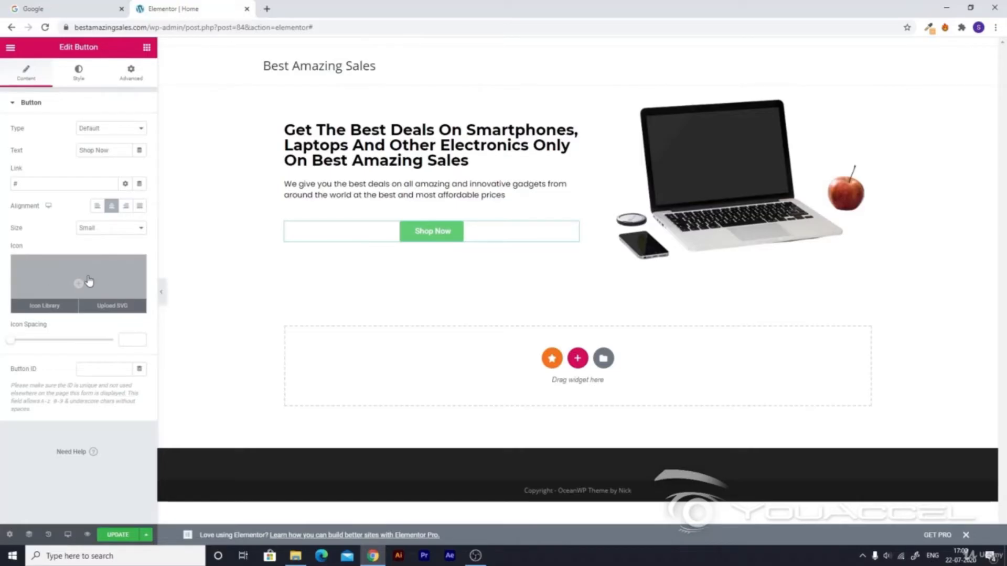
left_click(79, 284)
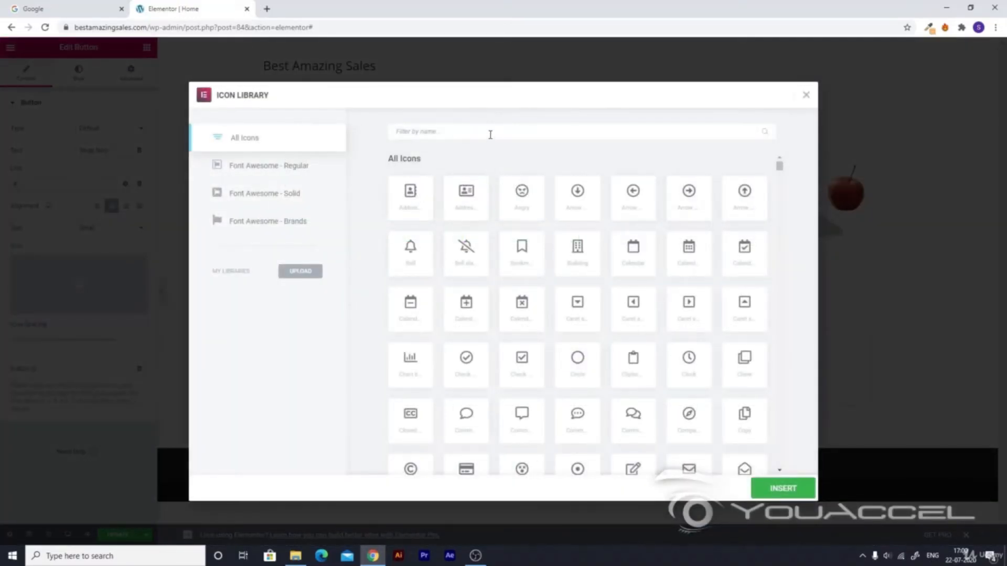
type("ca")
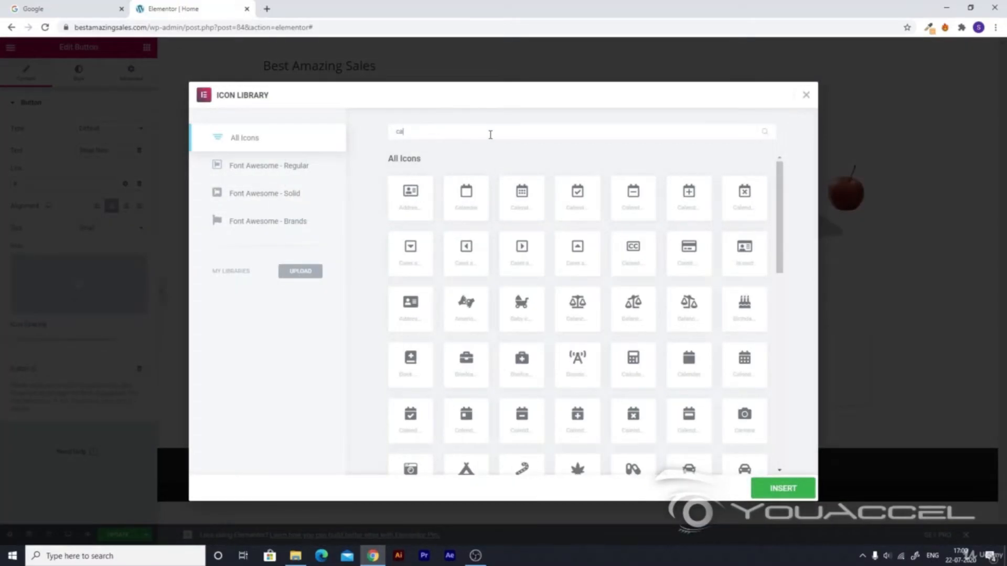
type("rt")
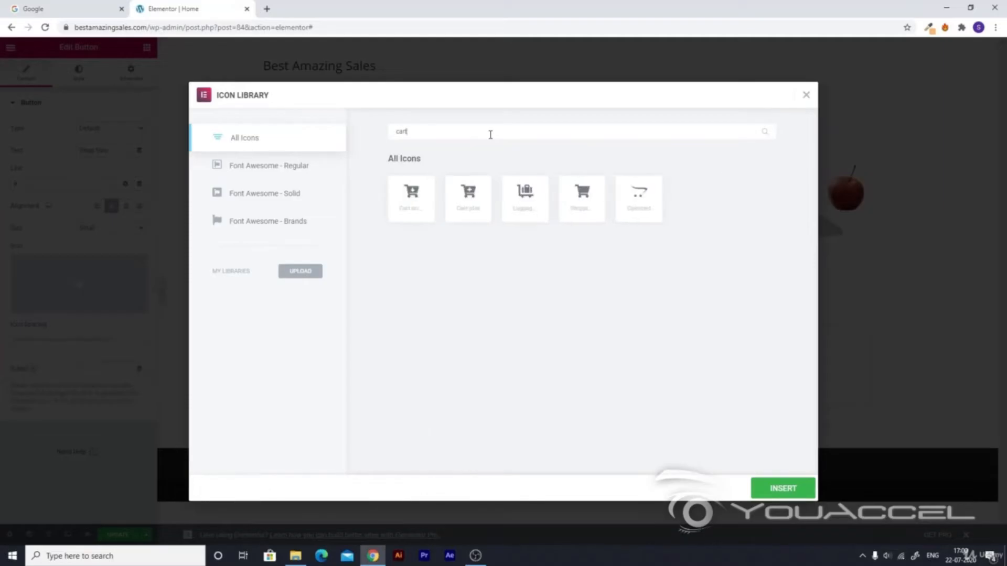
left_click(581, 193)
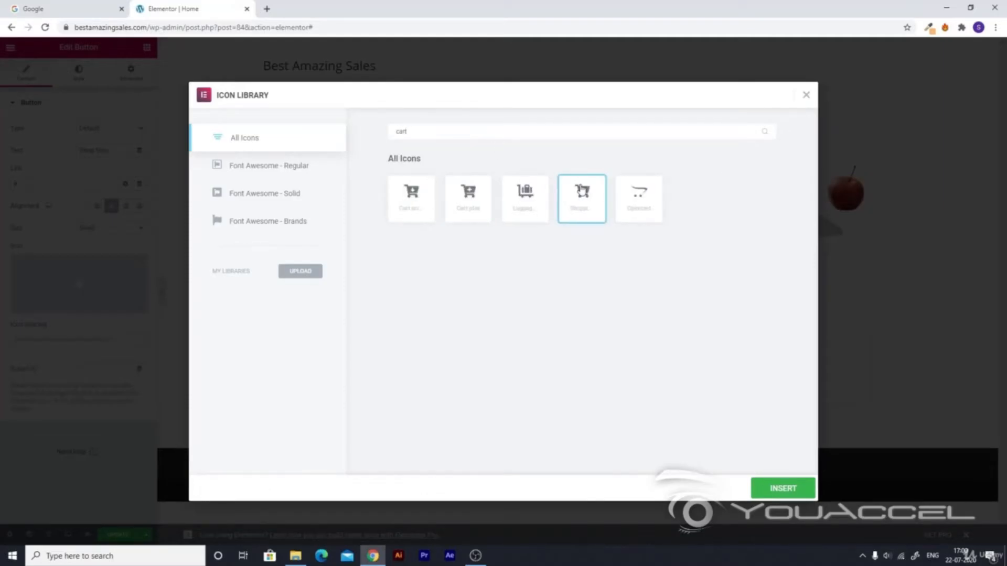
left_click(782, 488)
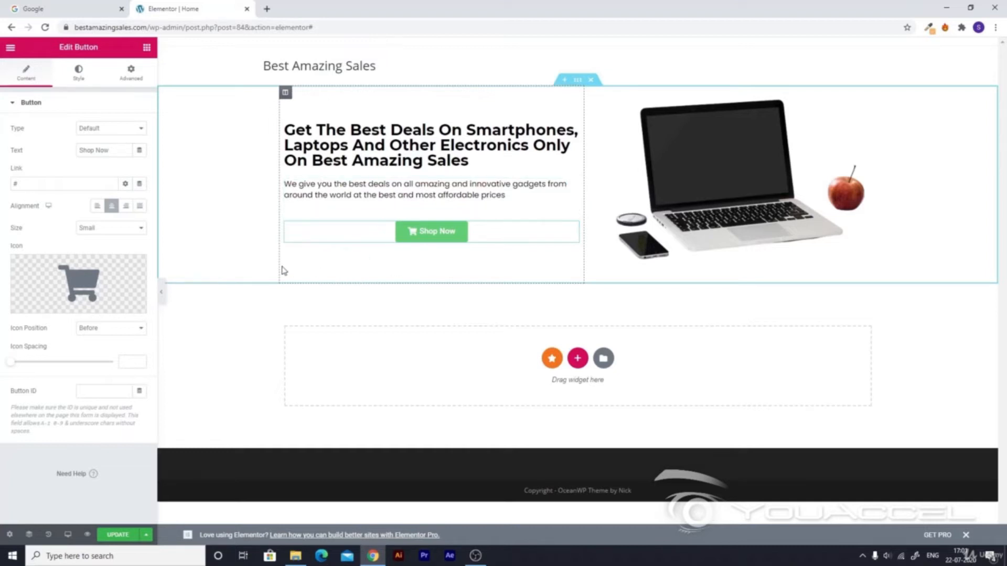
Set the button's typography to Poppins at size 21.
left_click(80, 69)
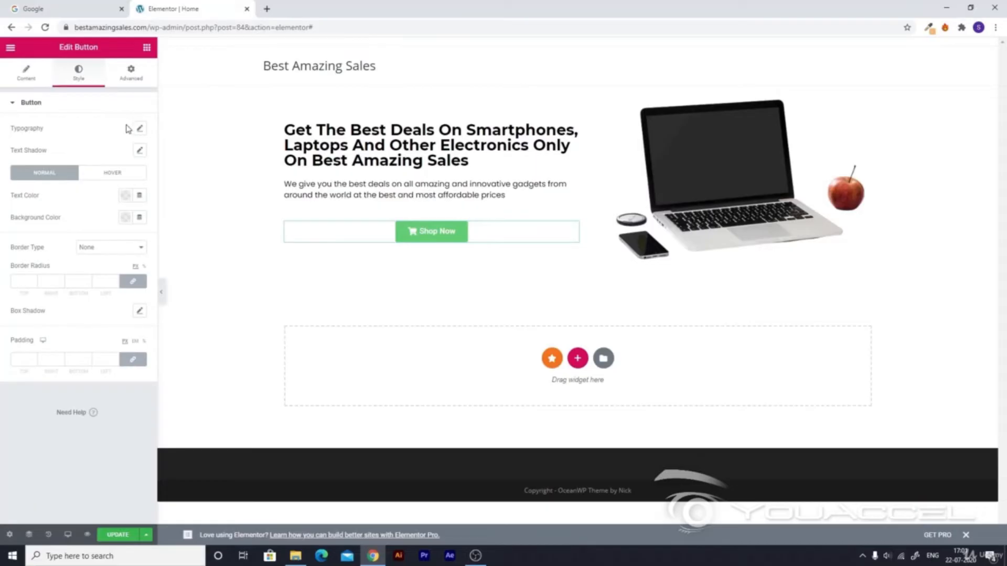
left_click(140, 129)
left_click(97, 159)
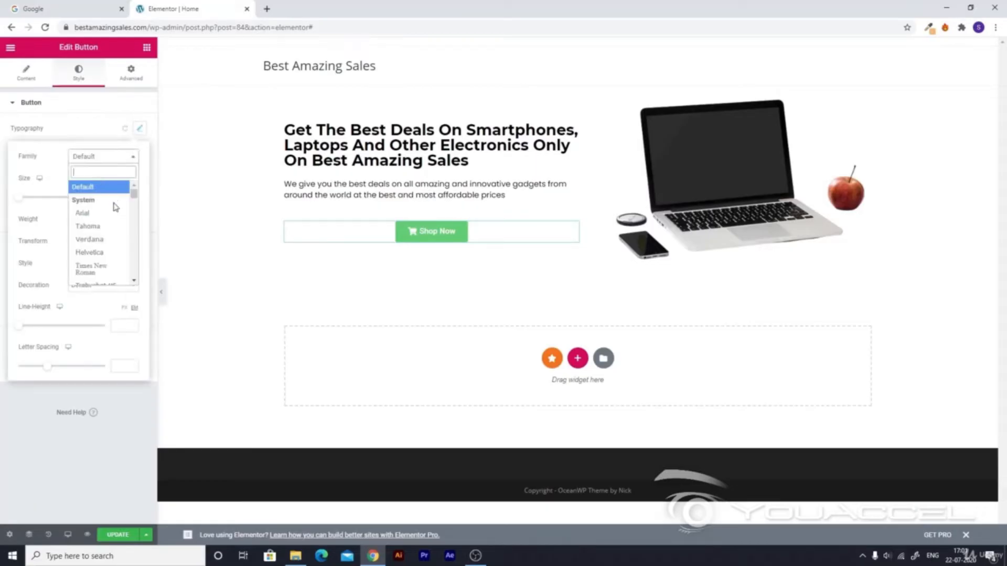
type("pop")
left_click(99, 197)
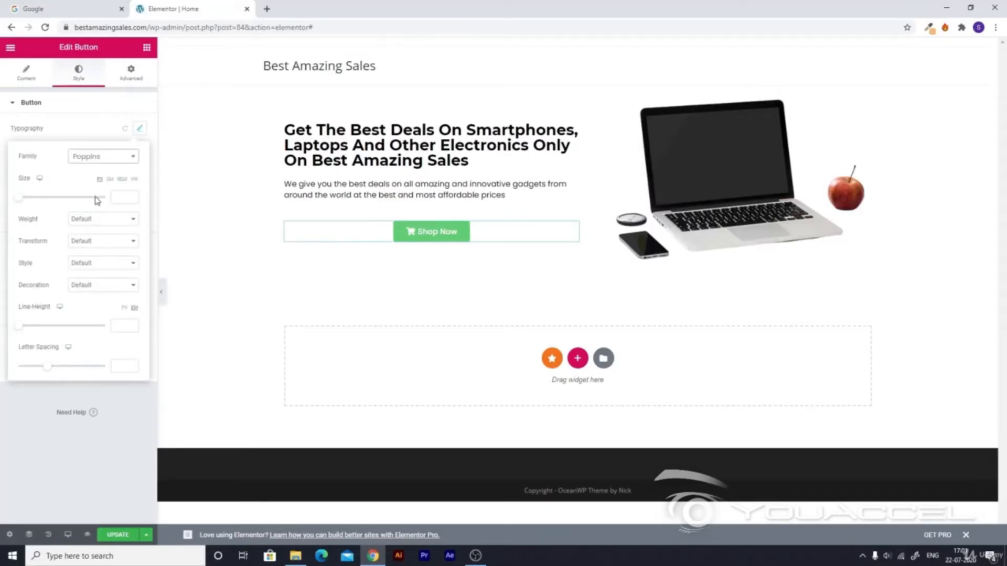
left_click_drag(24, 201, 31, 201)
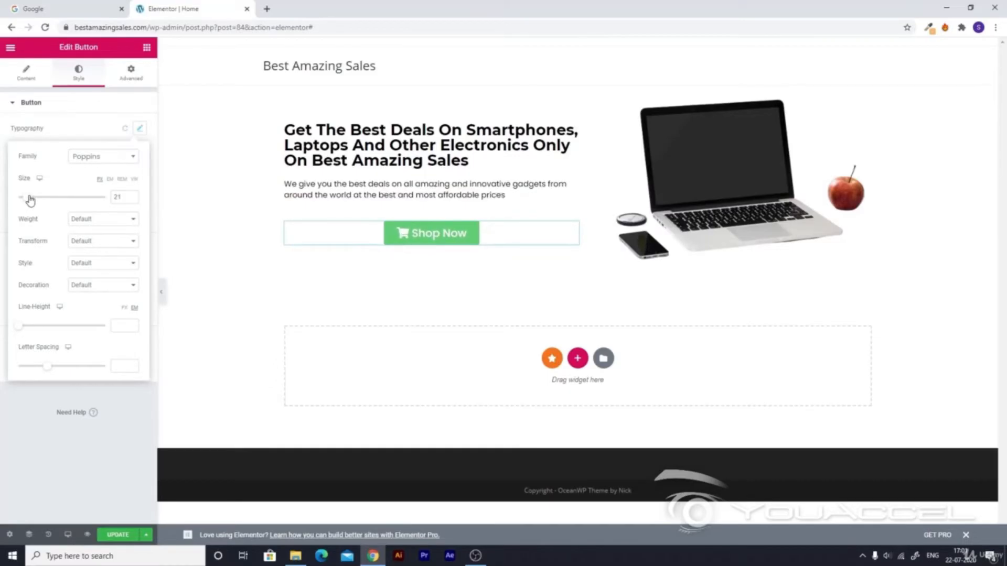
left_click(77, 107)
Give the button a light-blue preset background colour.
left_click(26, 105)
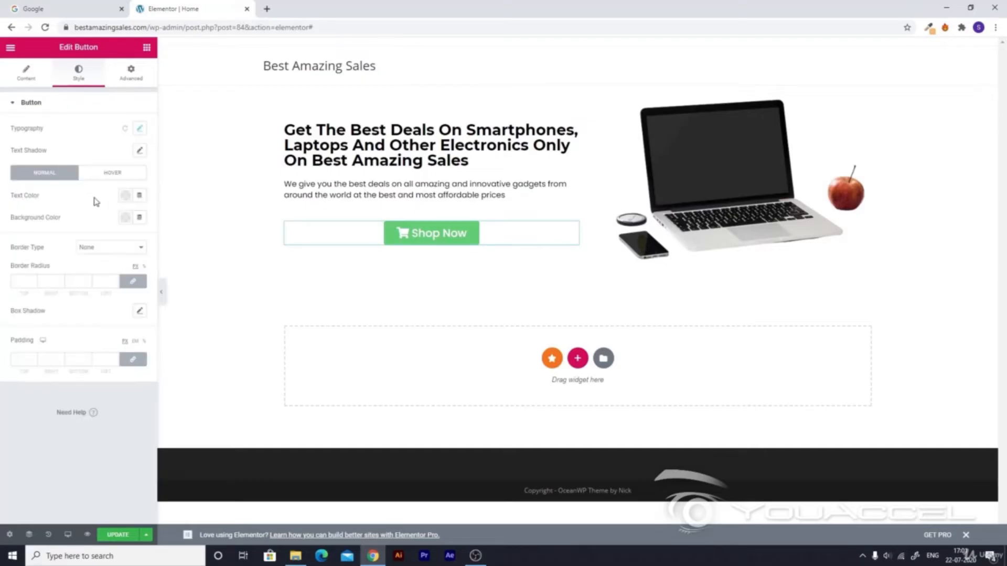
left_click(125, 197)
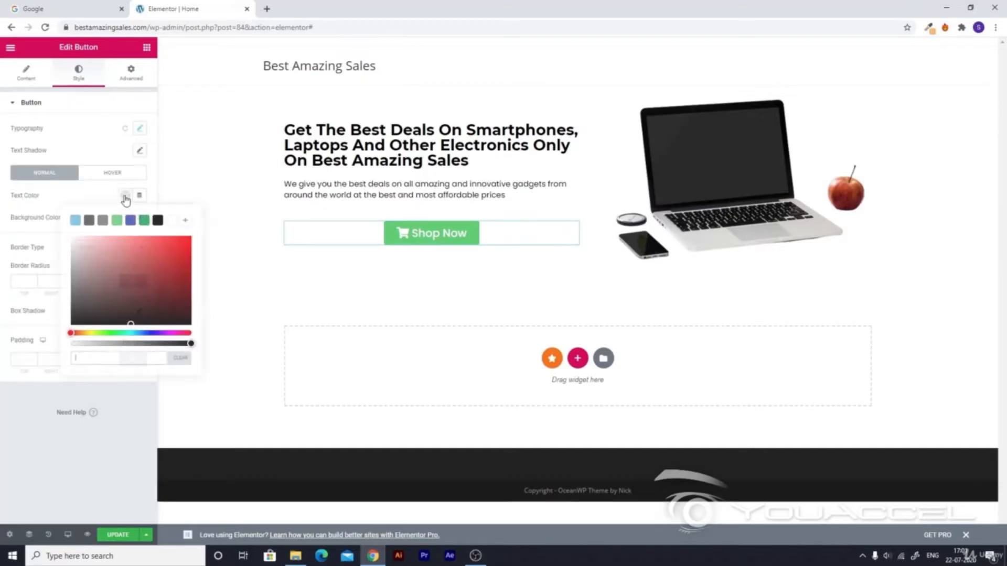
left_click(126, 197)
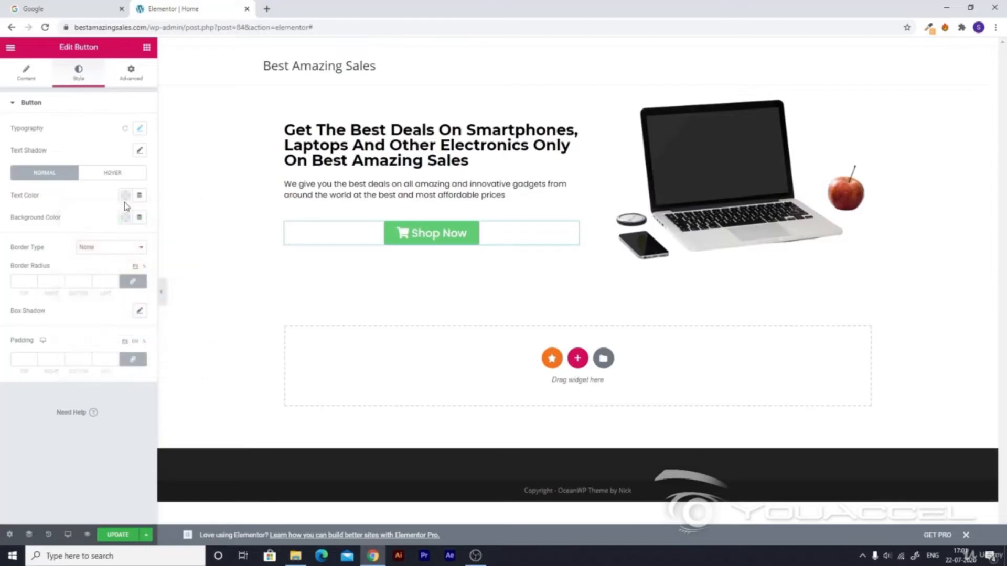
left_click(125, 222)
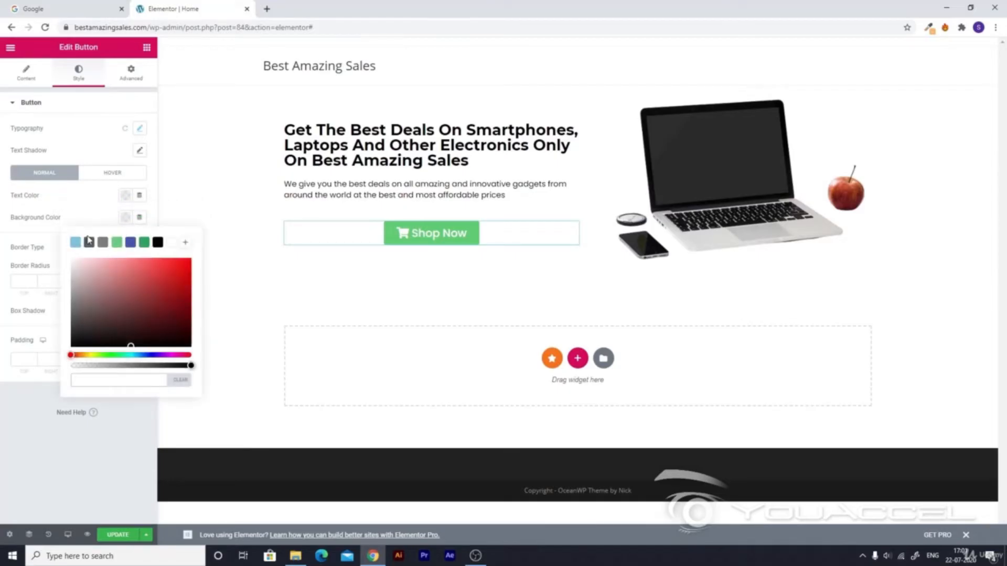
left_click(77, 242)
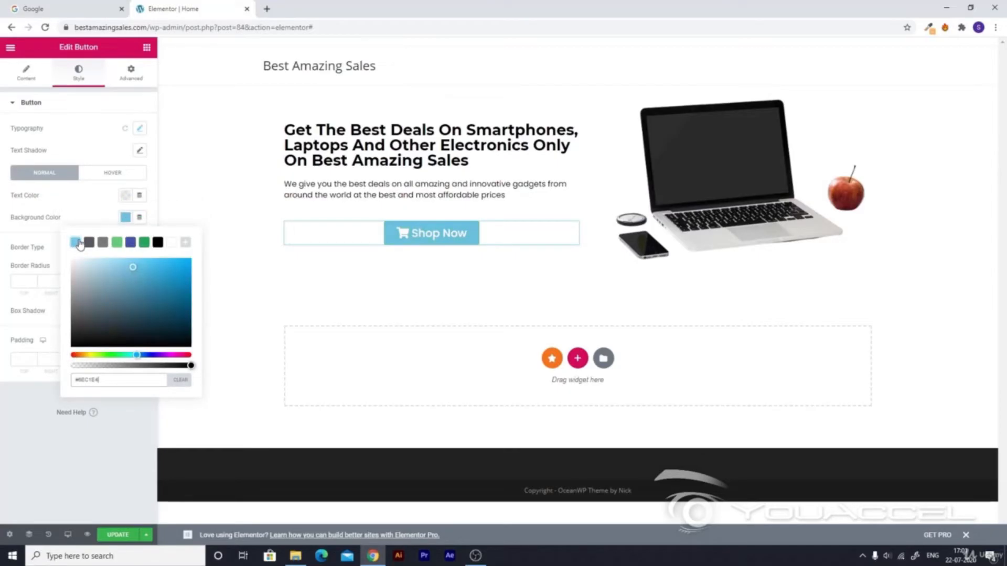
left_click(83, 210)
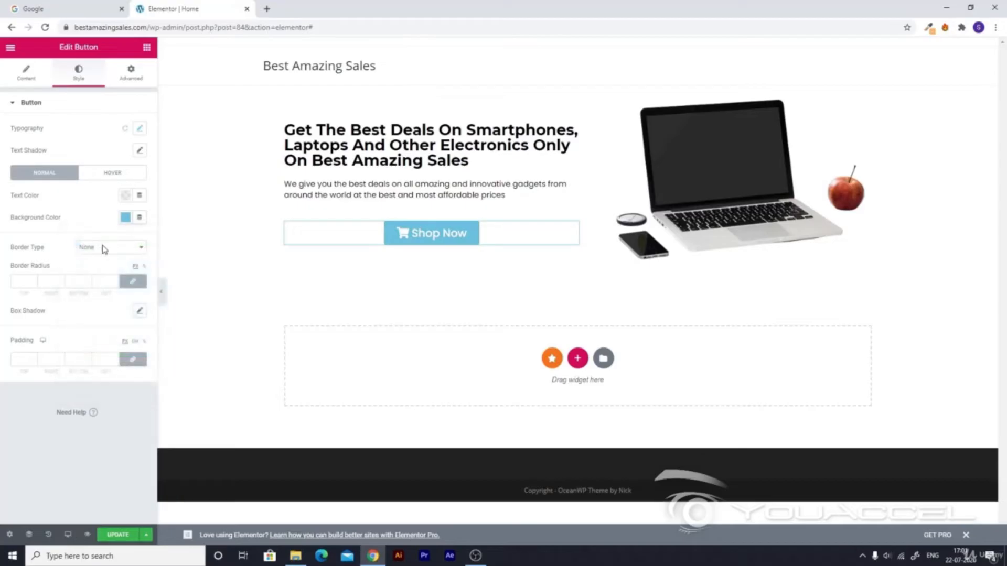
Set the button's linked border radius to 20 on all four sides.
left_click(26, 280)
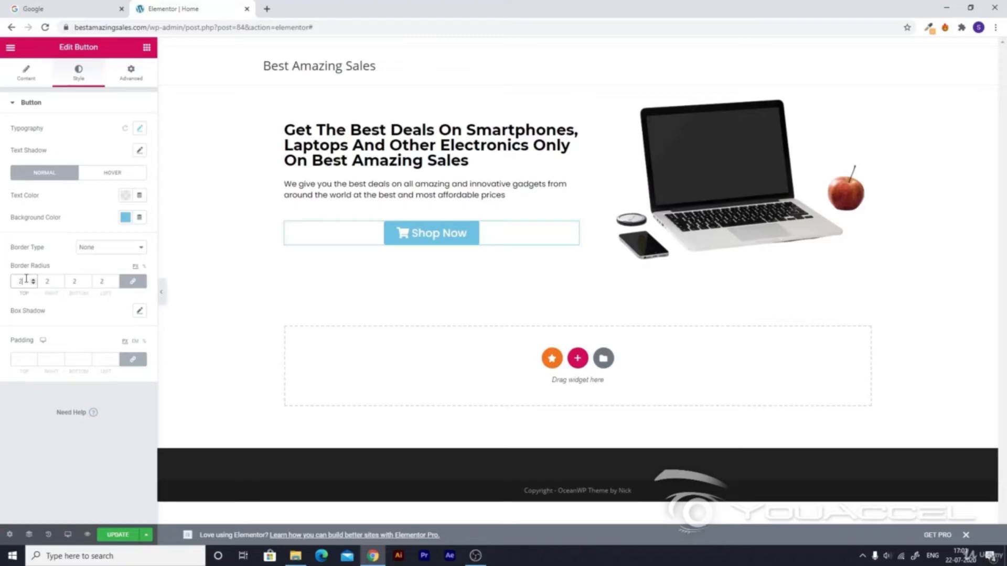
type("20")
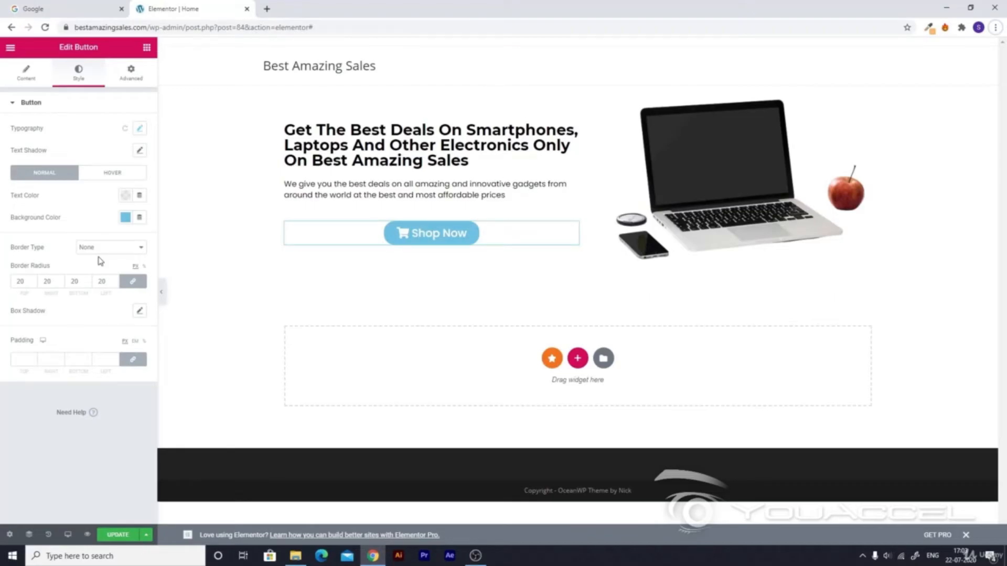
Make the button's hover background colour red (#C32020).
left_click(105, 176)
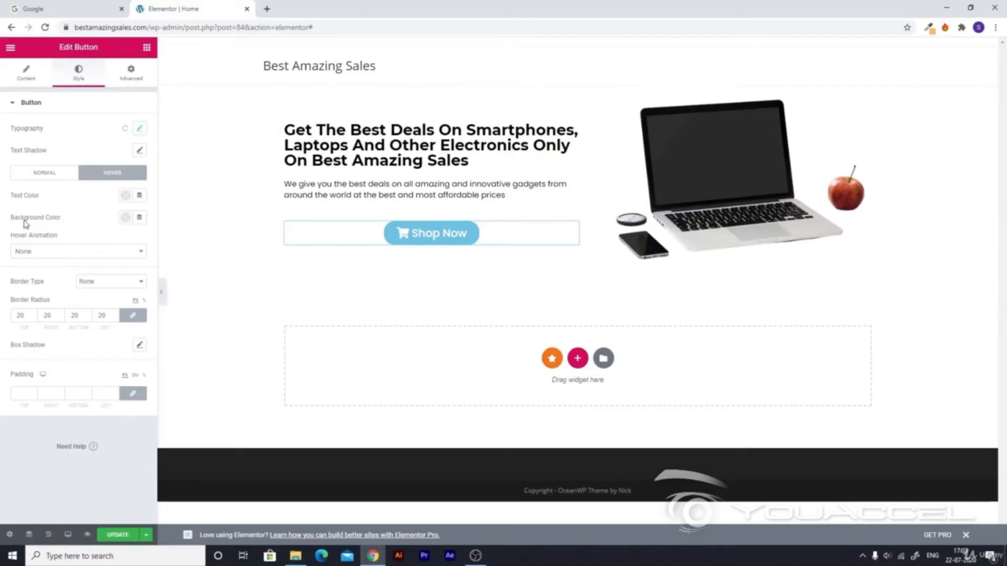
left_click(125, 217)
mouse_move(157, 319)
left_mouse_down()
mouse_move(216, 234)
mouse_move(164, 282)
left_mouse_up()
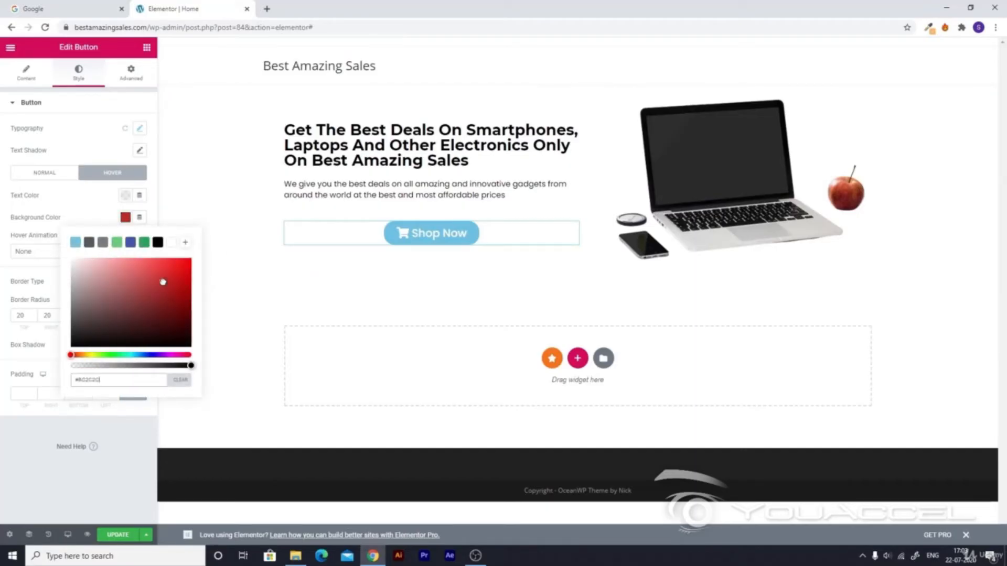
left_click(46, 204)
Apply the Pop hover animation and update the page.
left_click(47, 253)
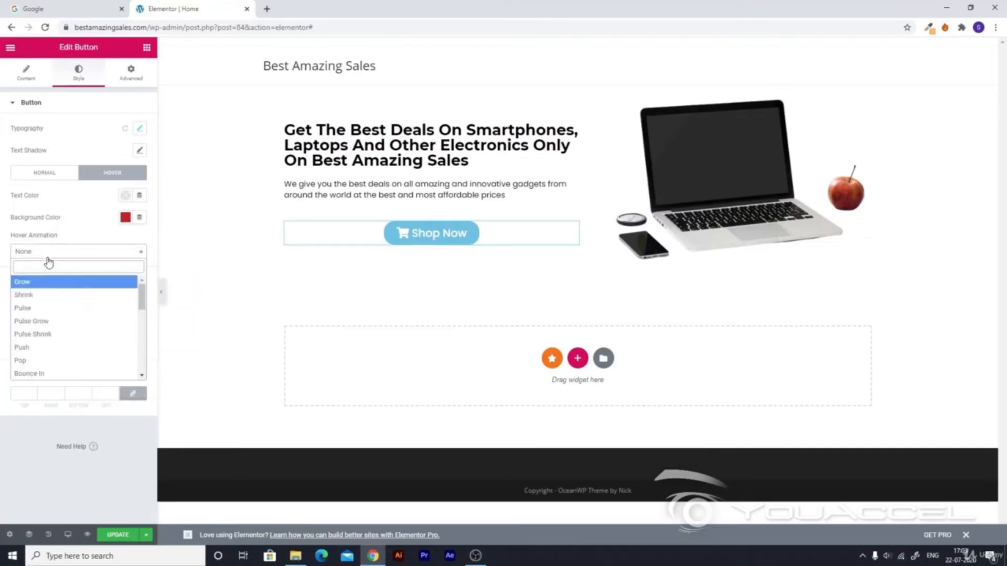
left_click(52, 361)
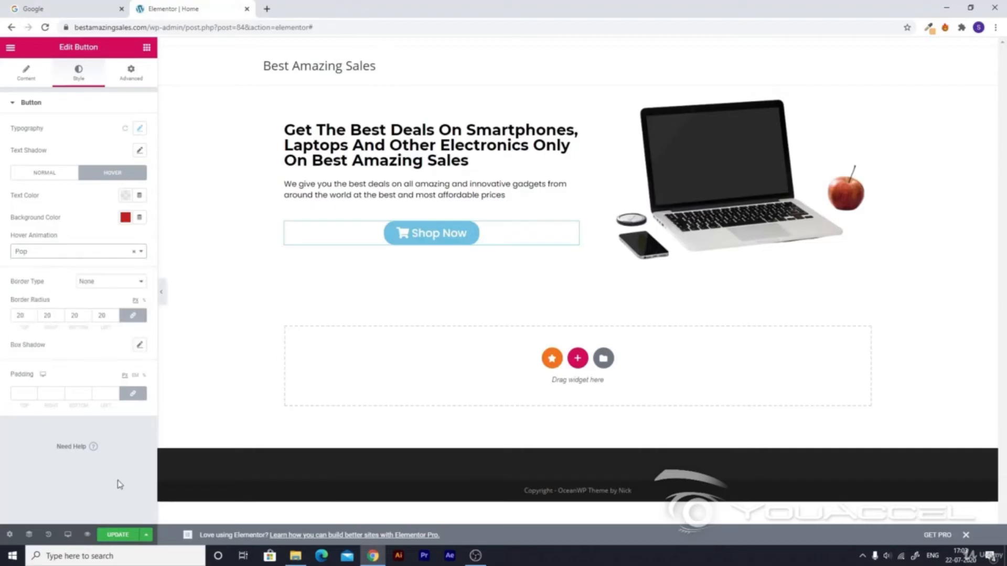
left_click(116, 535)
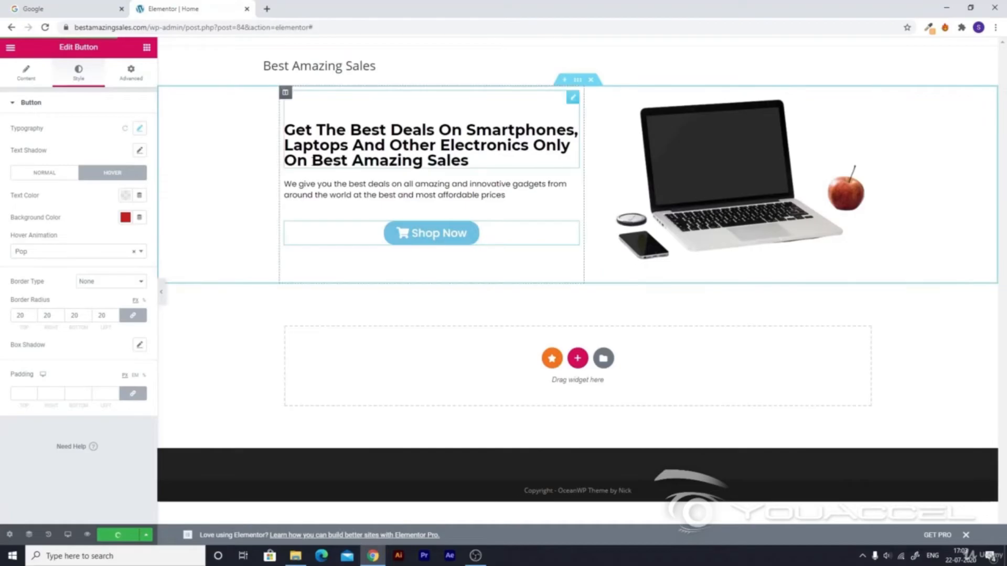
Load the live Best Amazing Sales site in a new tab and test the Shop Now button.
left_click(267, 8)
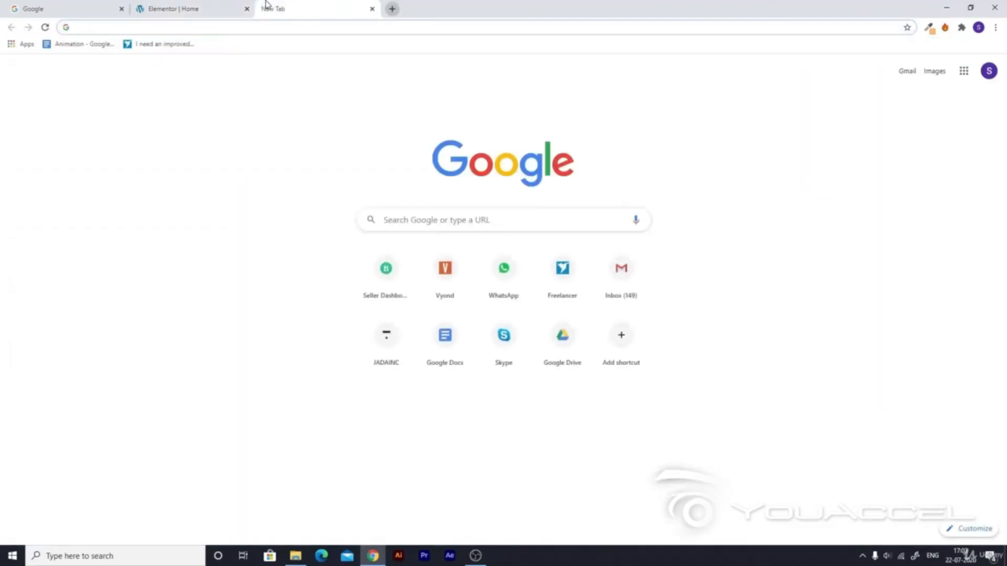
type("best")
key("Return")
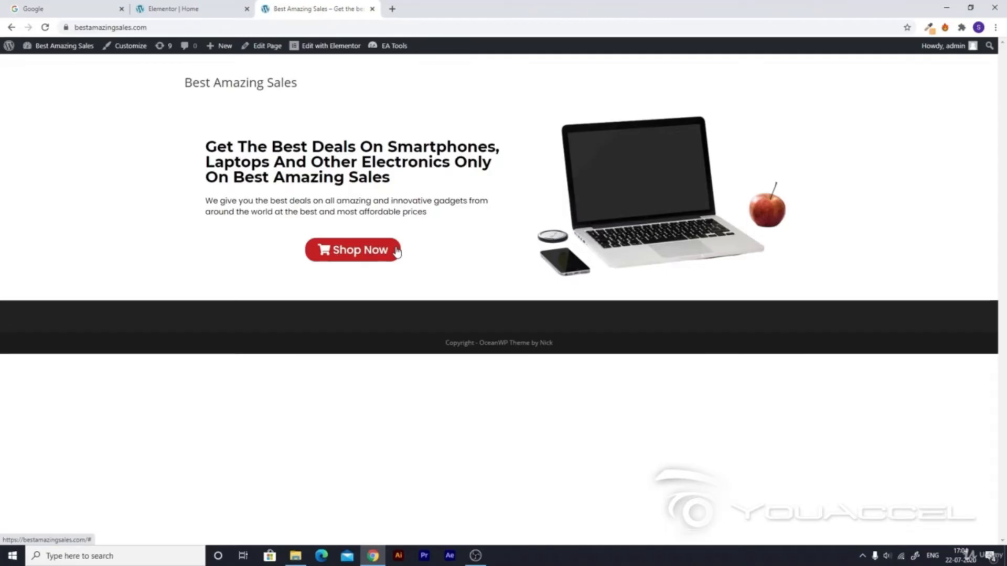
left_click(381, 259)
Back in the editor, select the Shop Now button and highlight the '#' in its Link field.
left_click(184, 5)
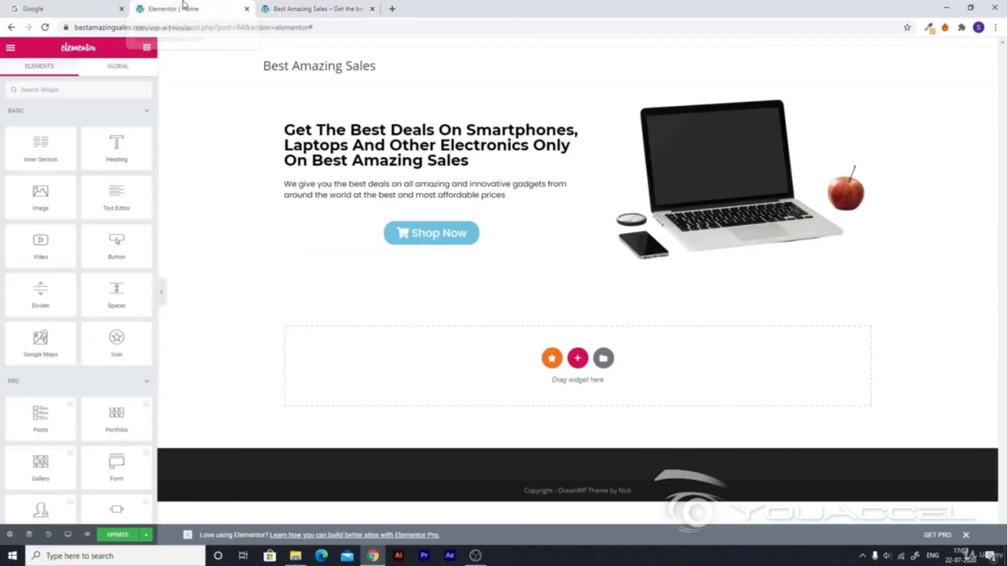
left_click(408, 233)
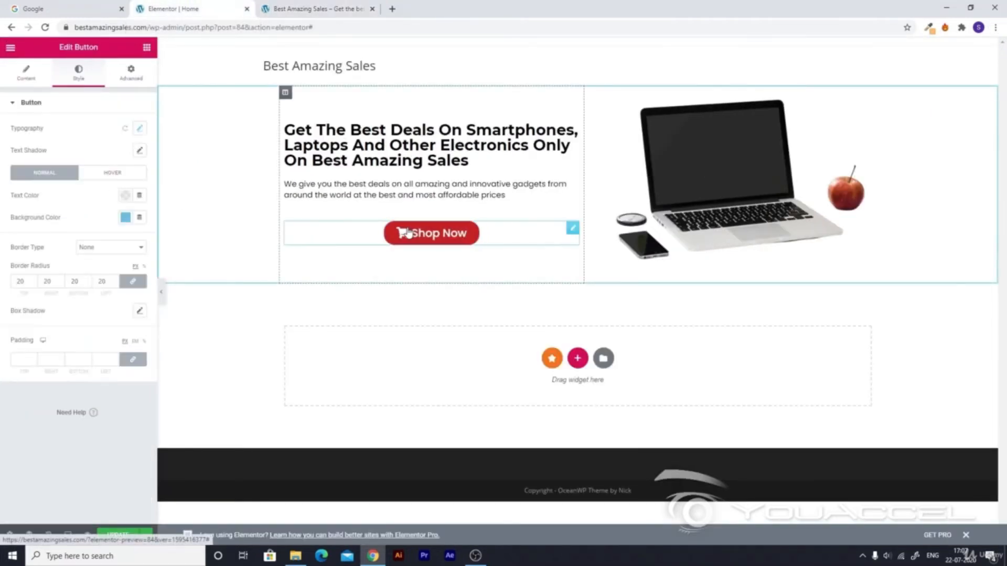
left_click(27, 79)
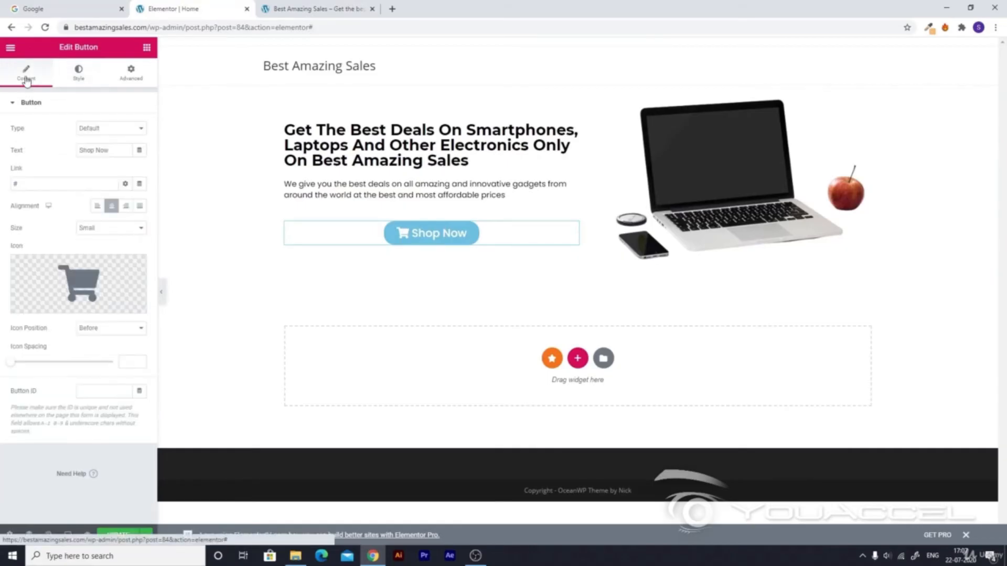
left_click(30, 184)
left_click_drag(25, 184, 15, 181)
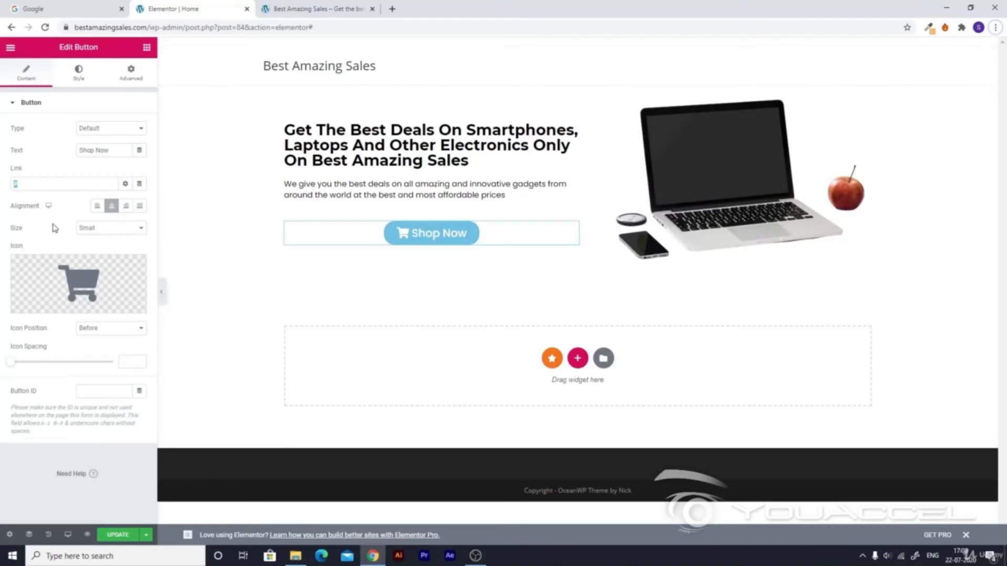
Switch the editor preview to Mobile responsive mode.
left_click(67, 535)
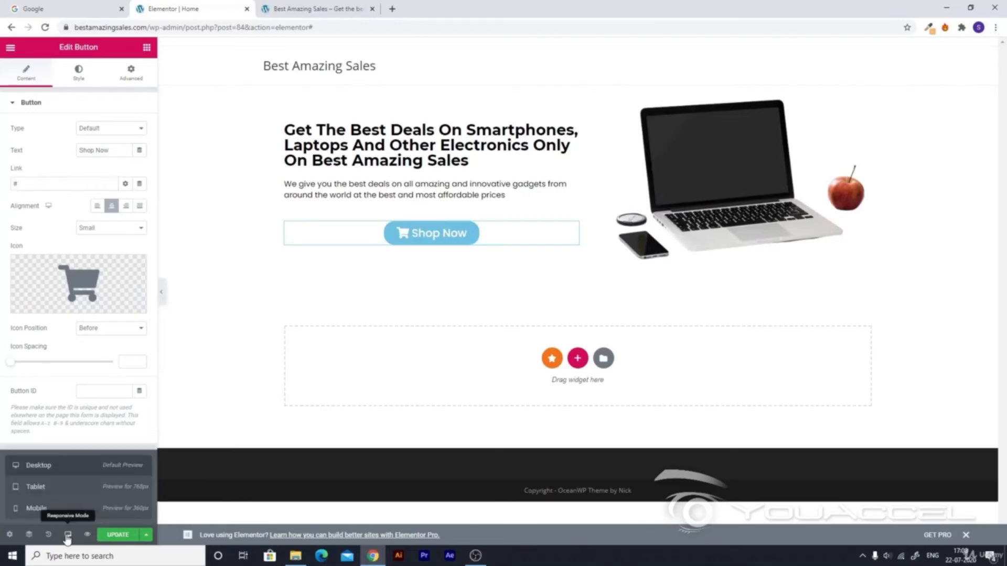
left_click(57, 510)
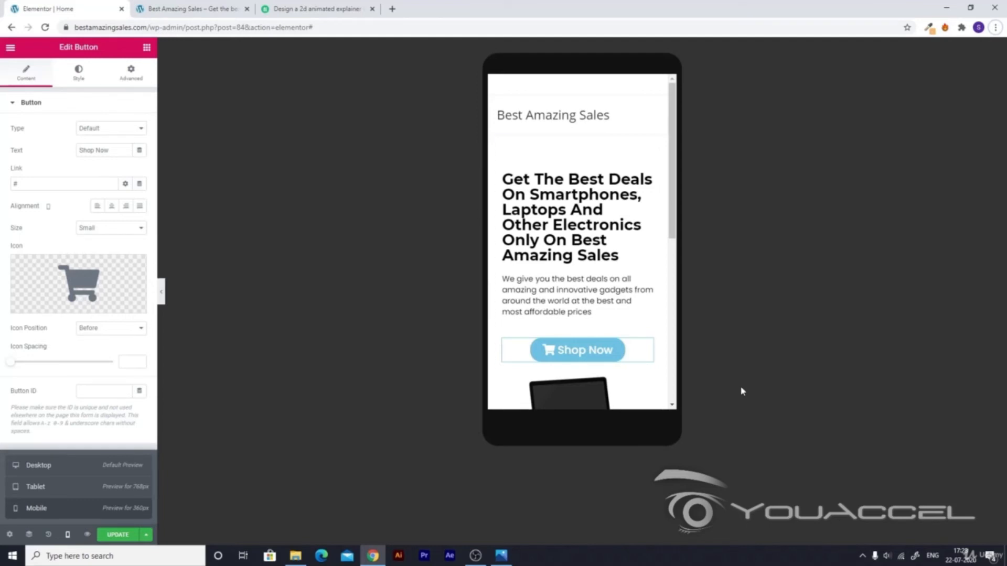
Drag the laptop image column above the heading column in the mobile view.
scroll(622, 326, "down", 2)
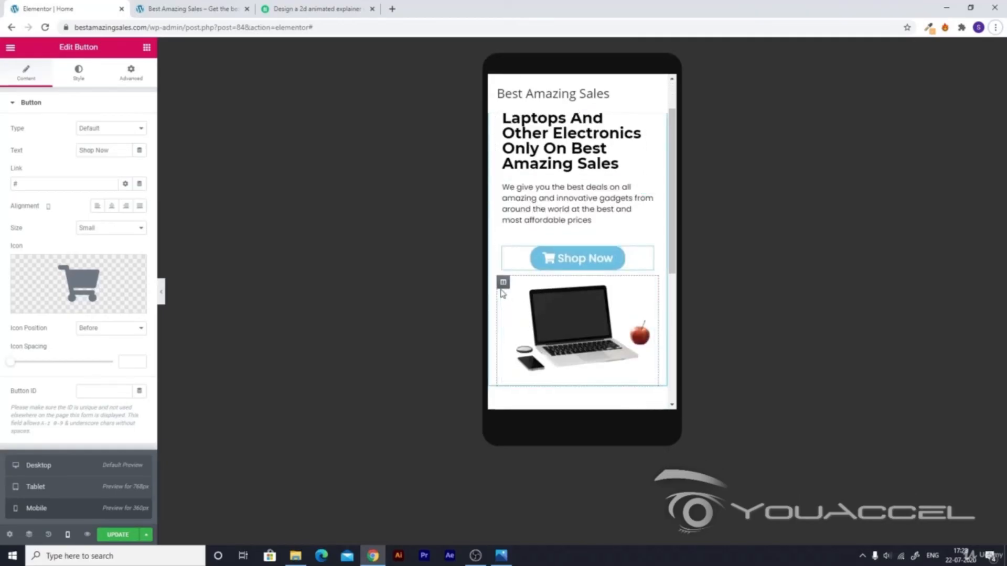
left_click_drag(503, 284, 530, 141)
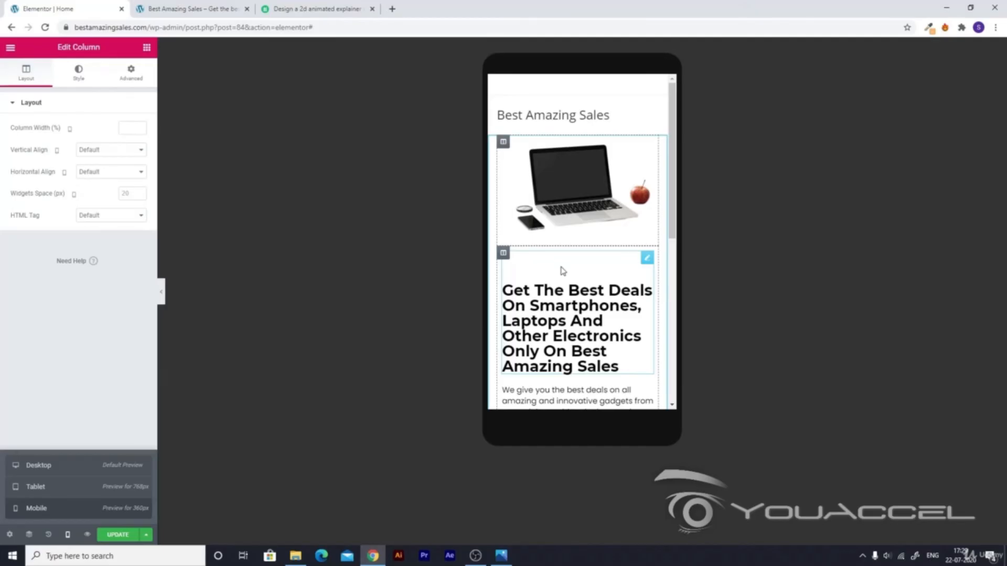
Set the hero heading's mobile typography size to 25 px so it wraps onto fewer lines.
left_click(617, 366)
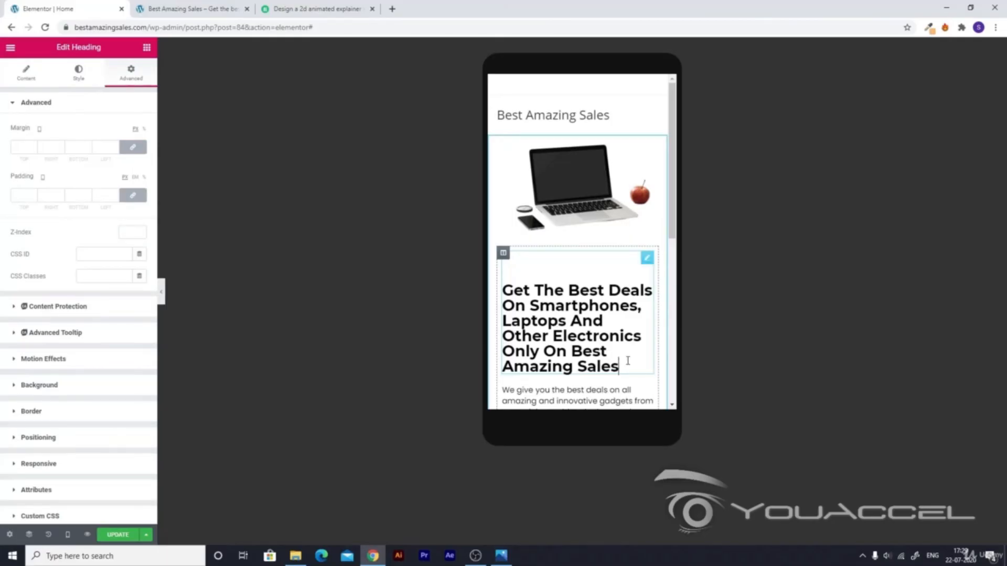
left_click_drag(621, 366, 500, 290)
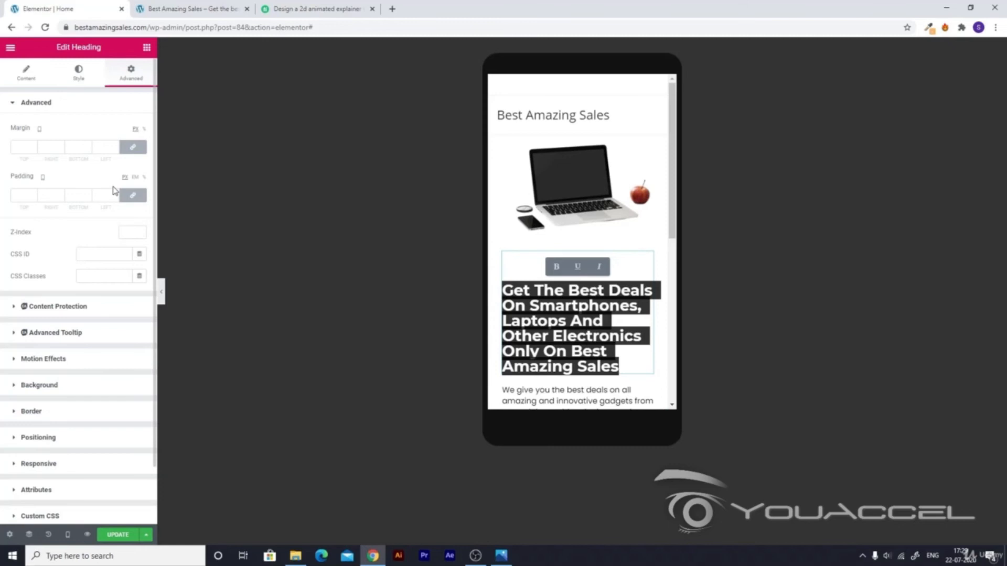
left_click(78, 75)
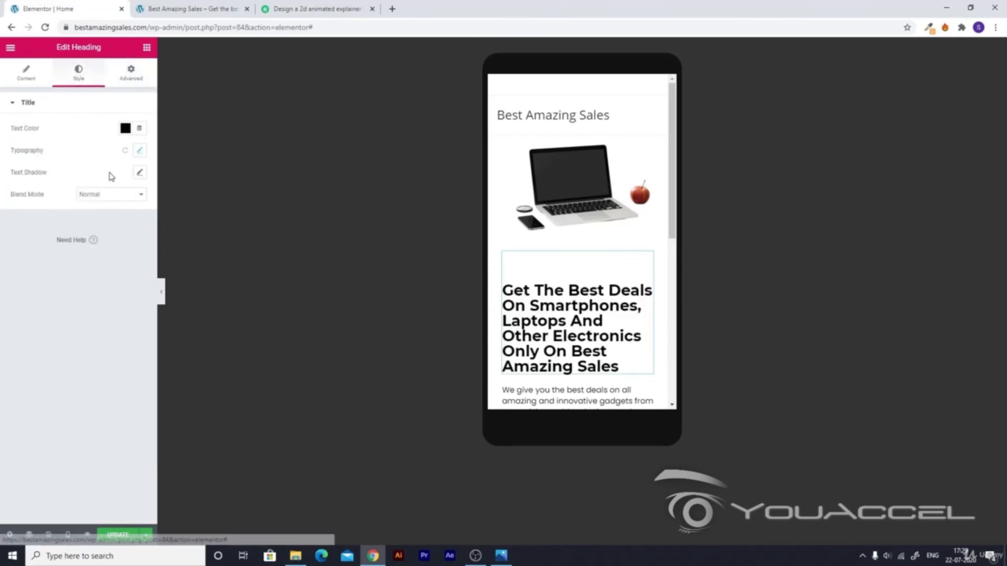
left_click(139, 150)
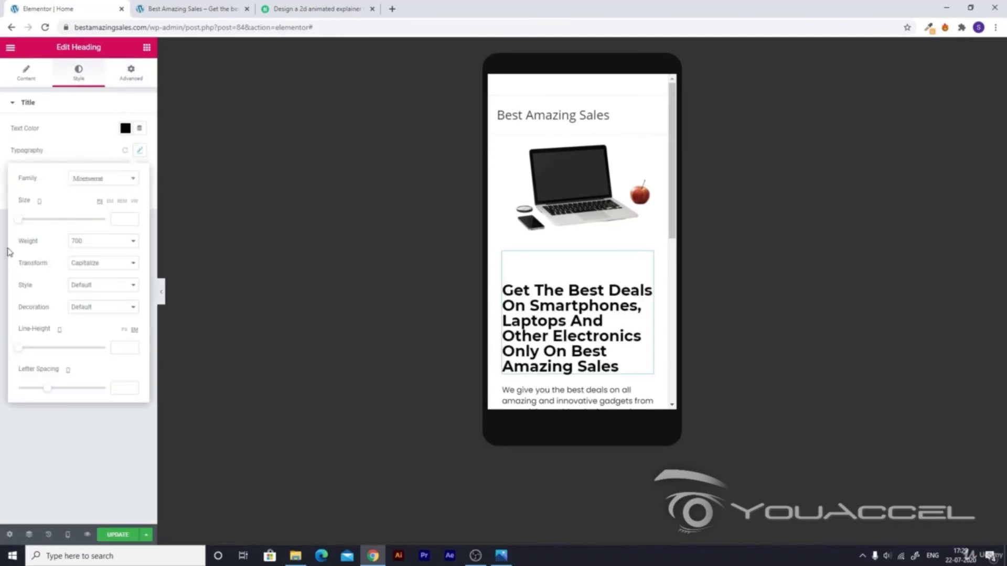
left_click(21, 219)
left_click_drag(21, 220, 27, 220)
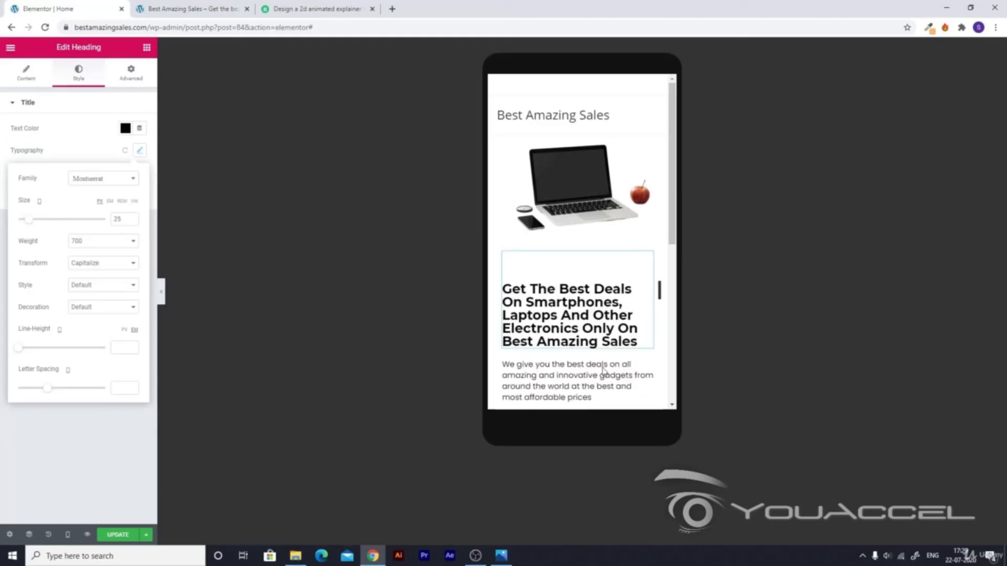
left_click(530, 385)
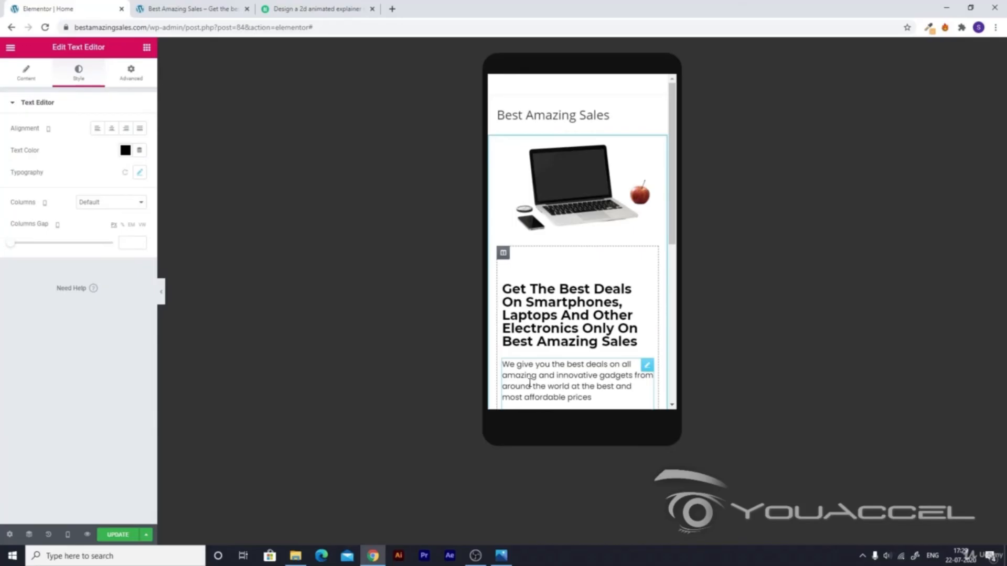
Set the heading's mobile top padding to 0 in Advanced so it sits right under the image.
scroll(530, 385, "down", 3)
scroll(583, 103, "up", 3)
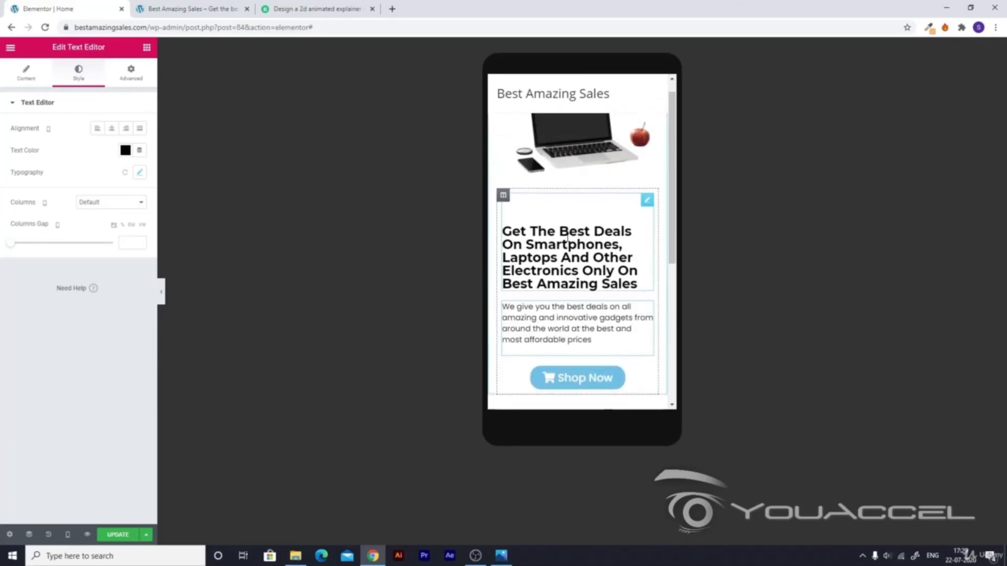
scroll(575, 296, "down", 3)
scroll(575, 296, "up", 3)
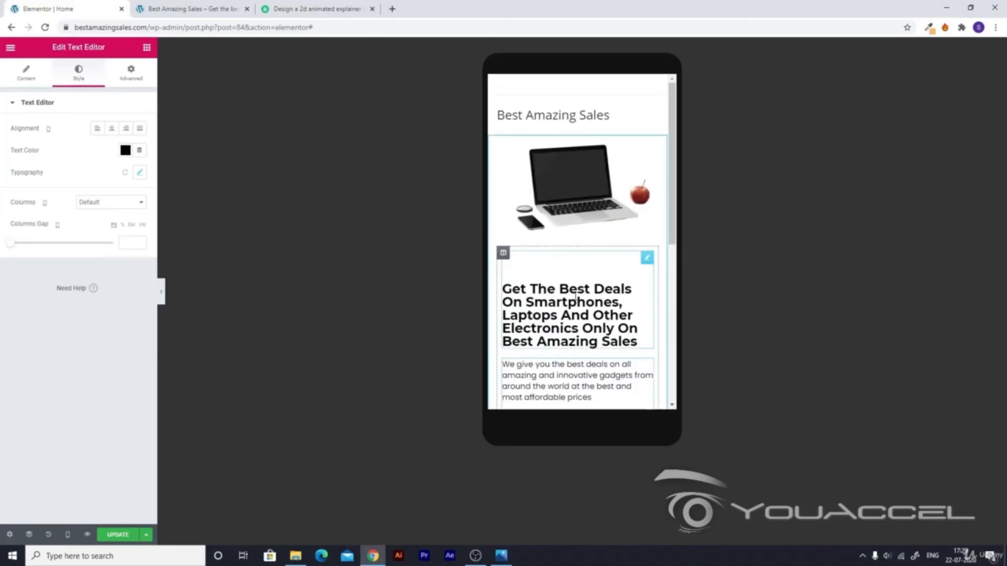
left_click(570, 297)
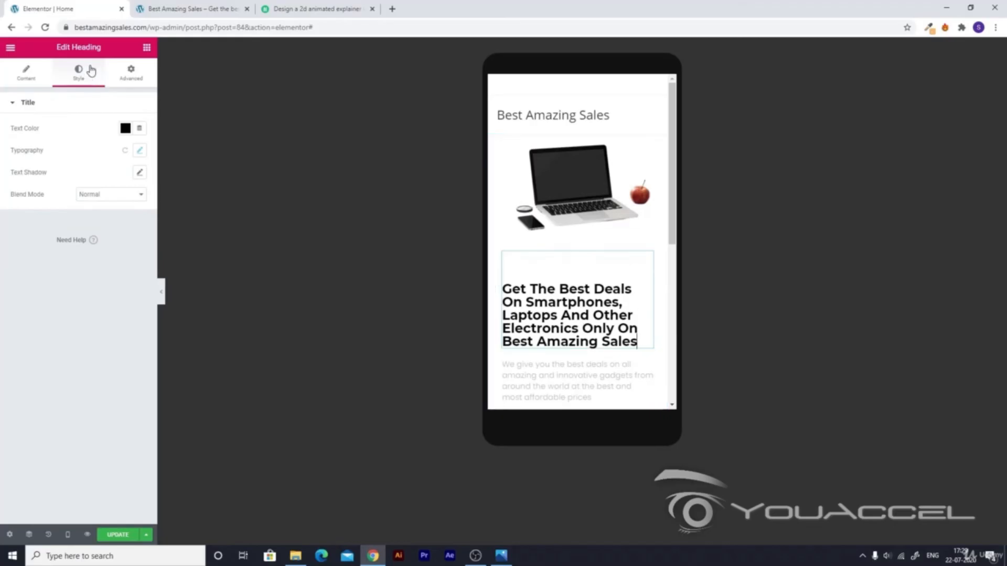
left_click(132, 71)
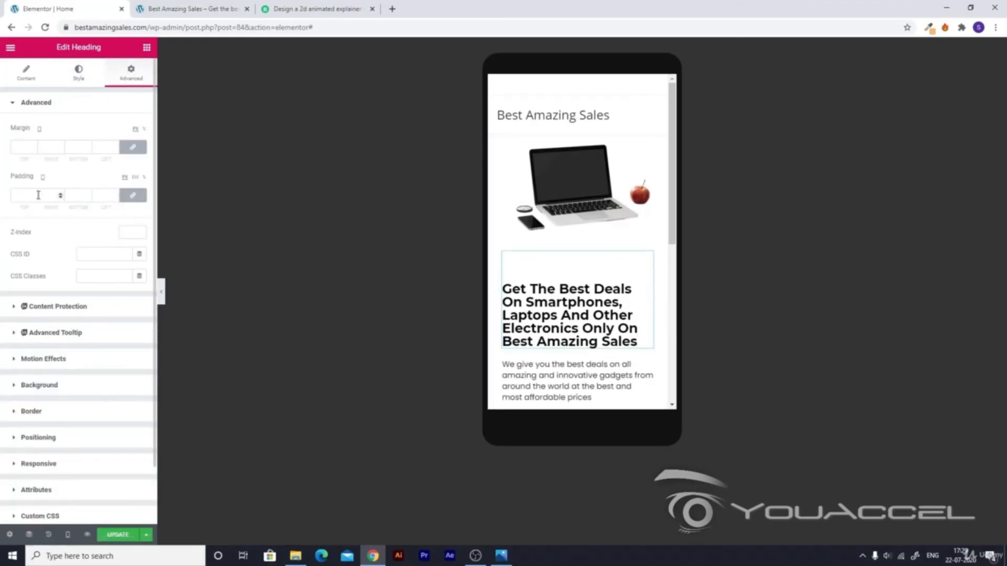
left_click(133, 195)
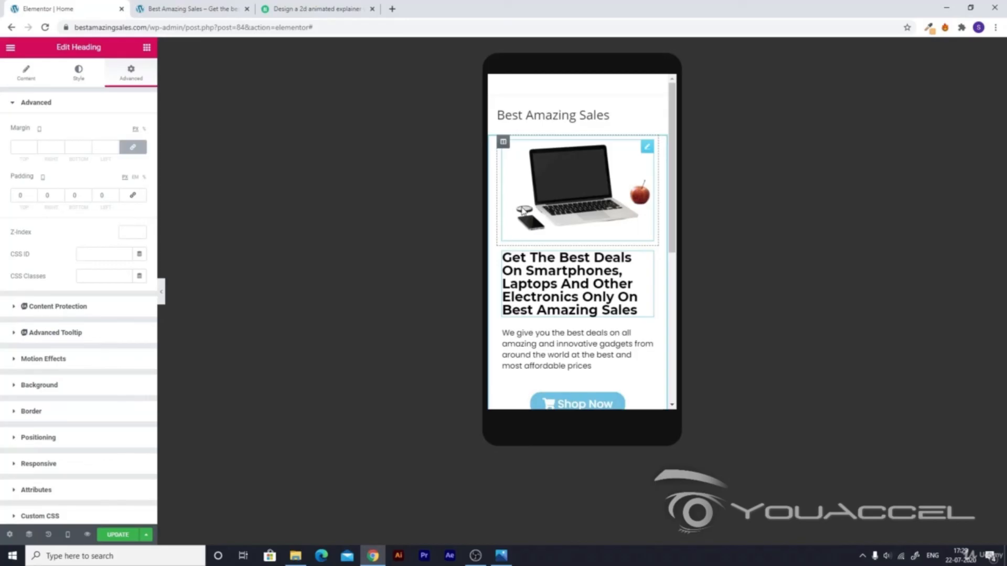
Save the page, switch back to the Desktop preview, and select the laptop image and heading.
left_click(113, 537)
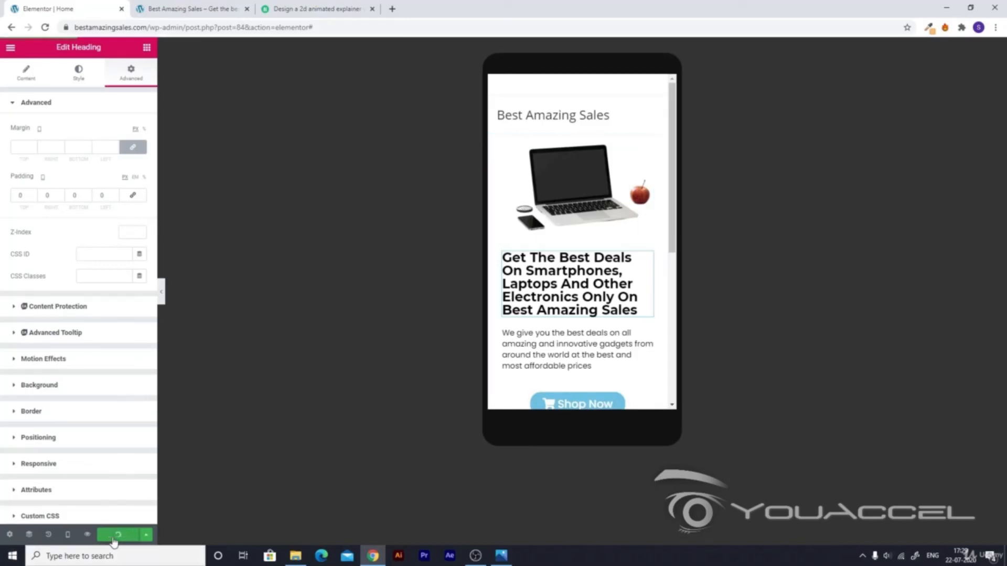
left_click(66, 535)
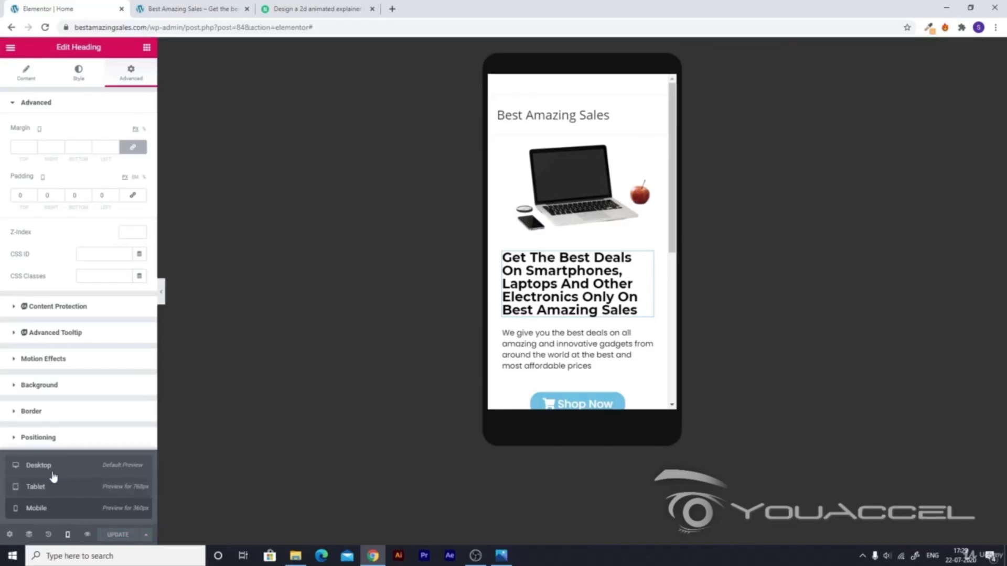
left_click(70, 468)
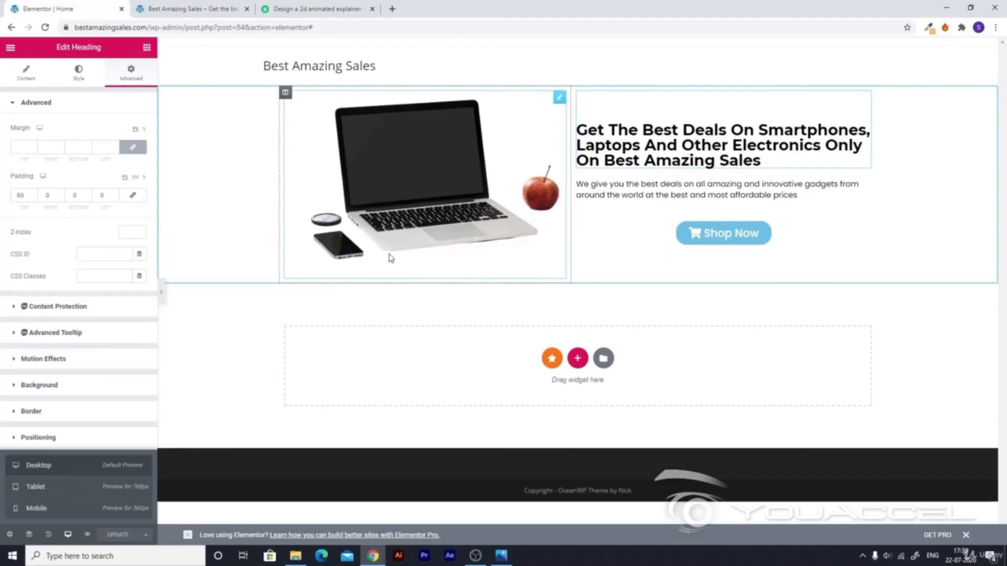
left_click(471, 166)
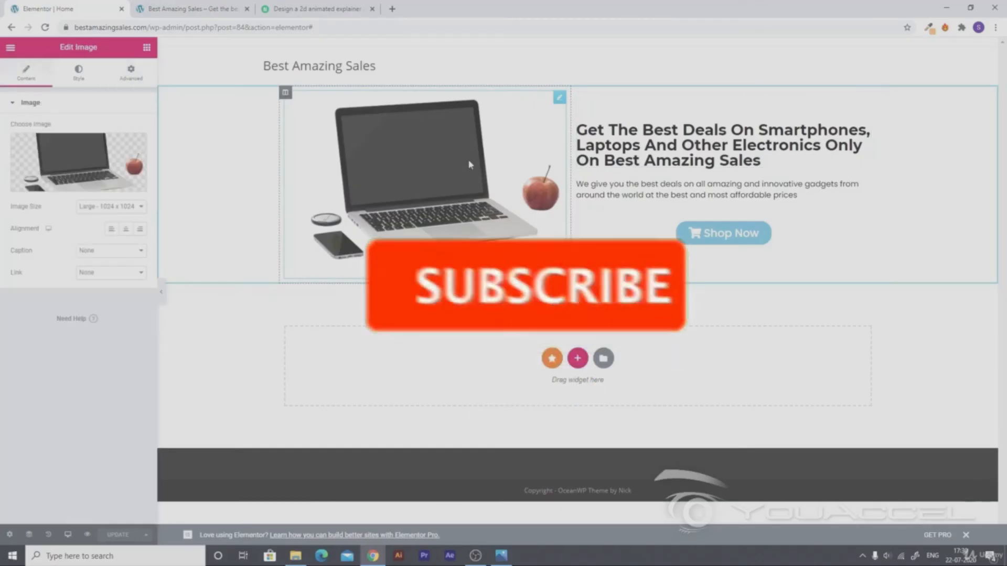
left_click(721, 167)
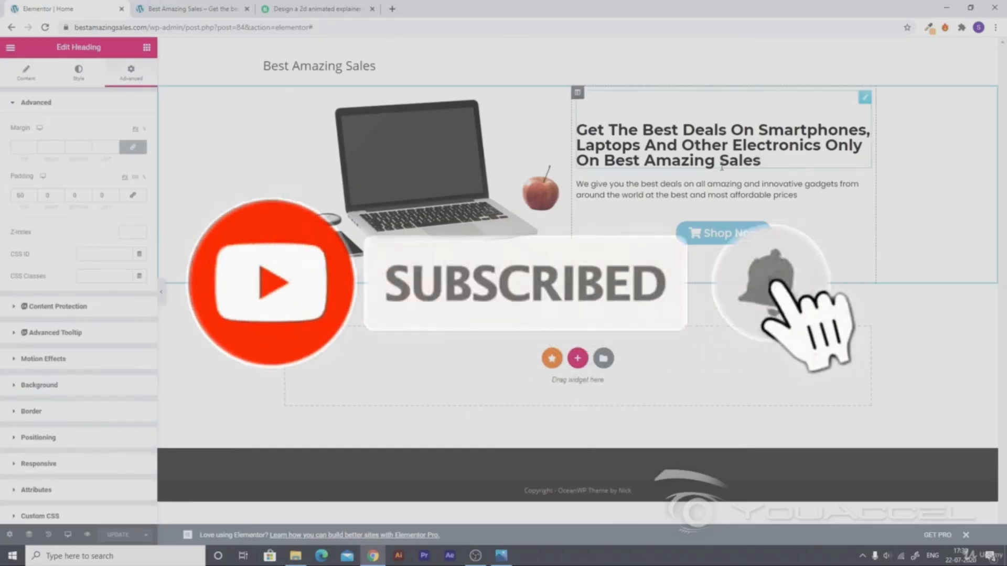